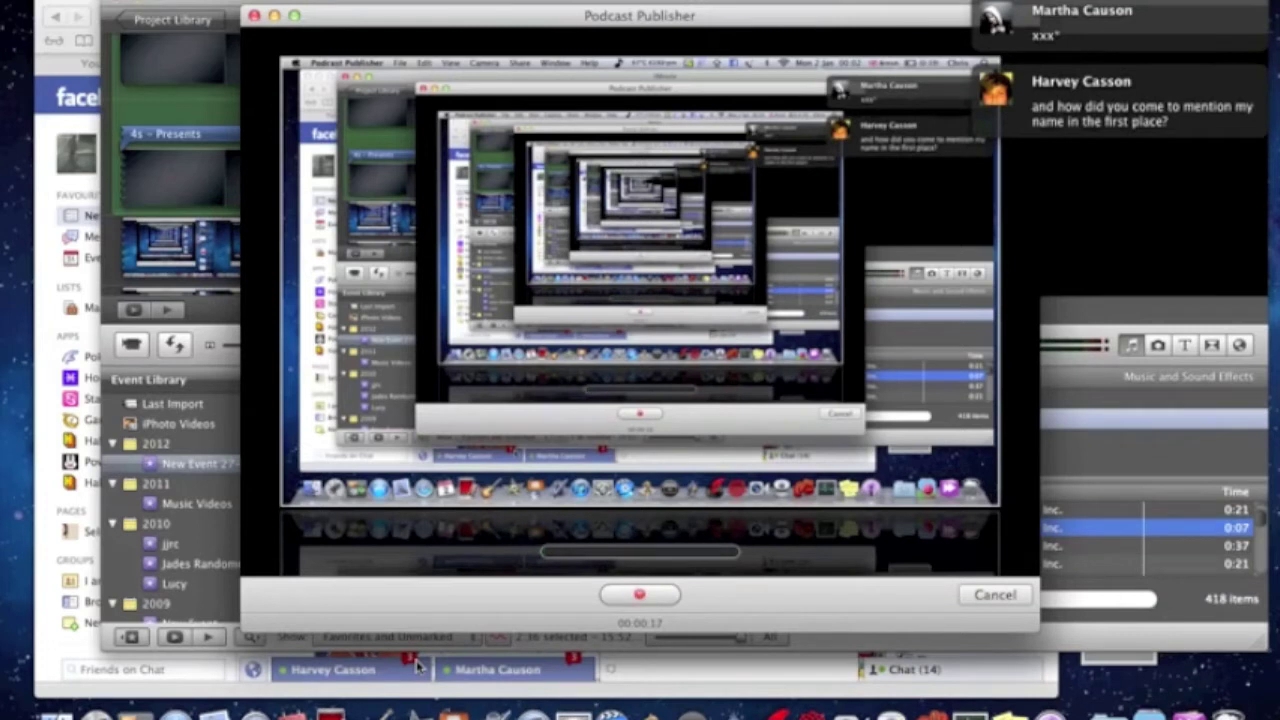
Bring iMovie to the front to see its YouTube upload-complete notice.
left_click(414, 688)
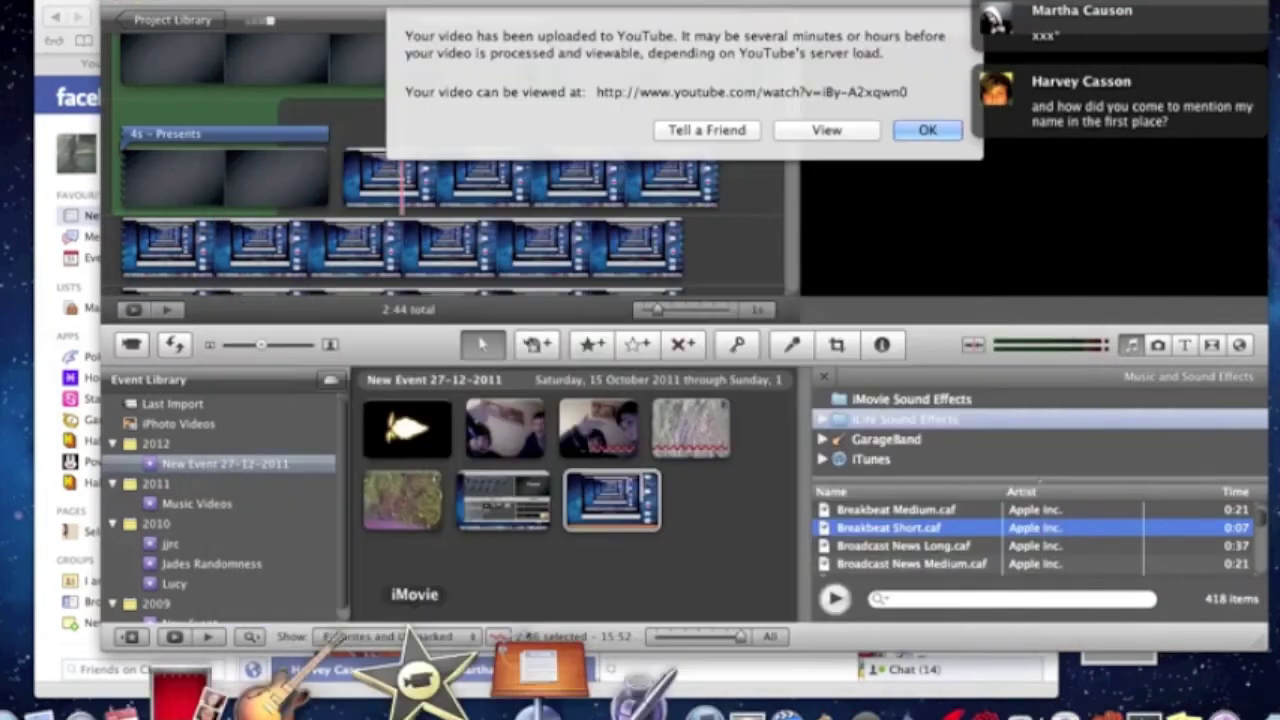
Dismiss iMovie's YouTube upload notice and minimise the iMovie window.
left_click(925, 131)
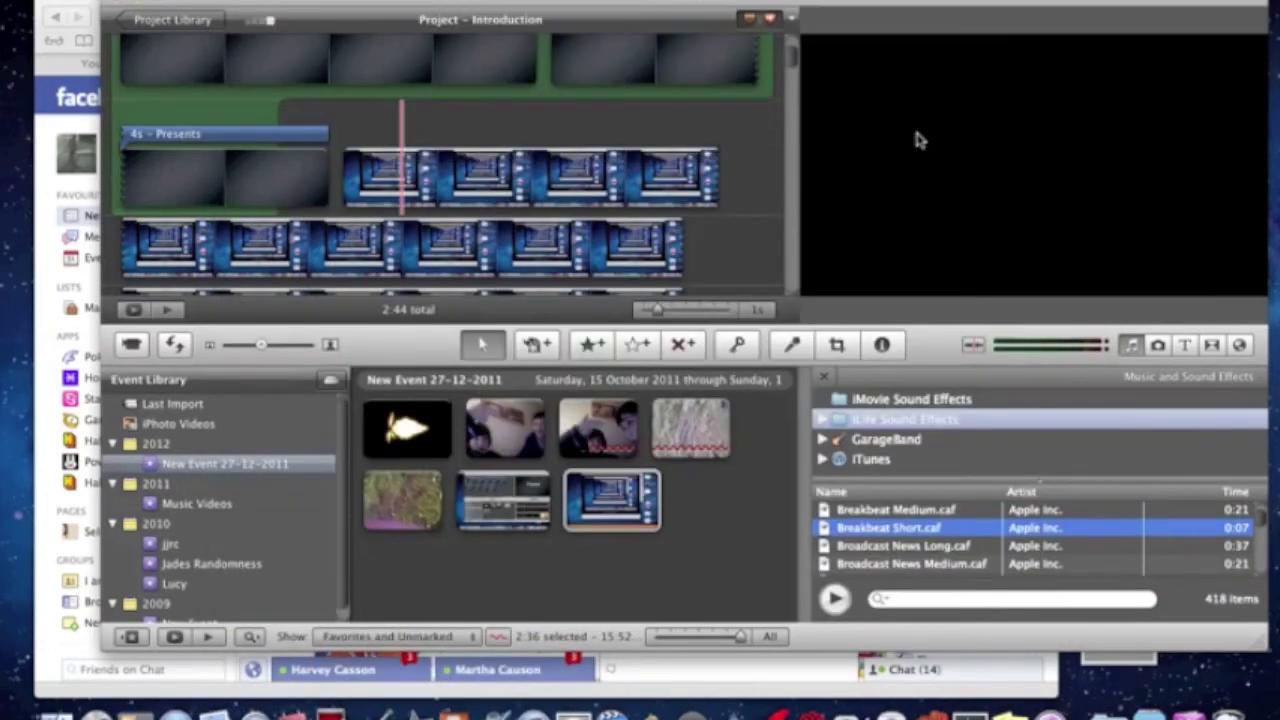
left_click(140, 5)
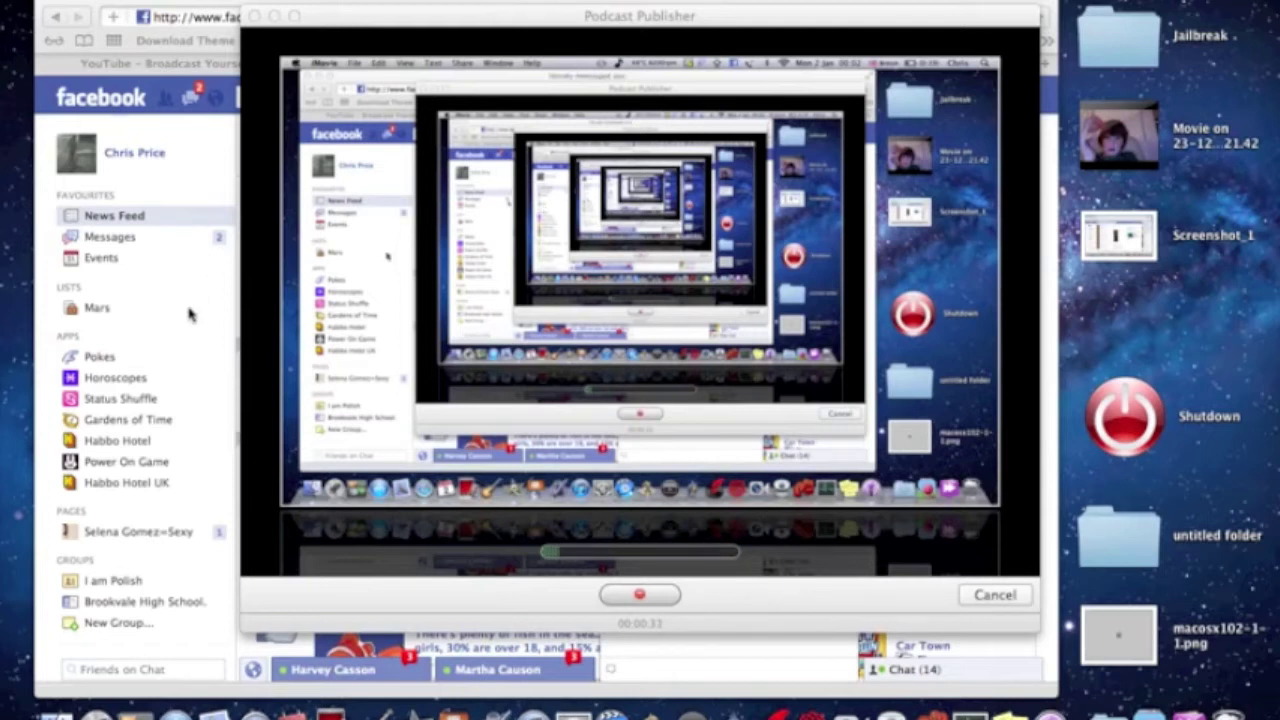
Search Finder for filenames containing 'firefox' and launch the Firefox app.
left_click(57, 712)
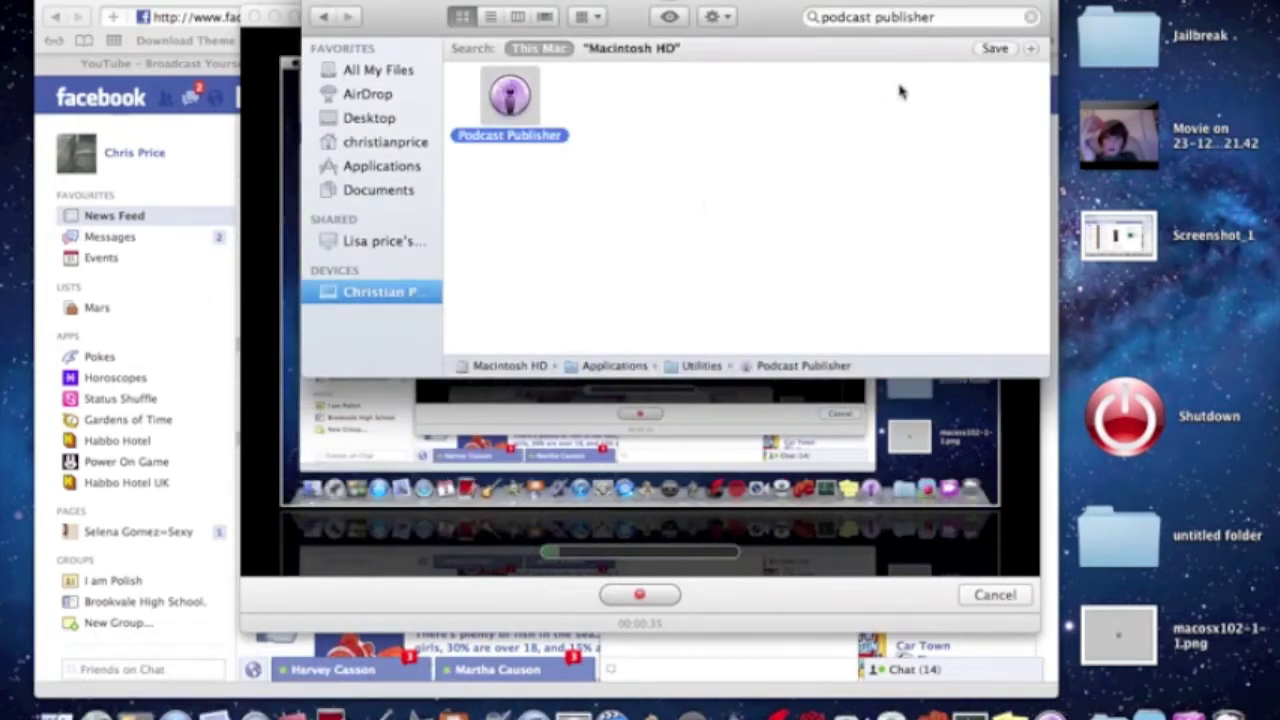
left_click_drag(958, 17, 822, 17)
key("BackSpace")
type("fil")
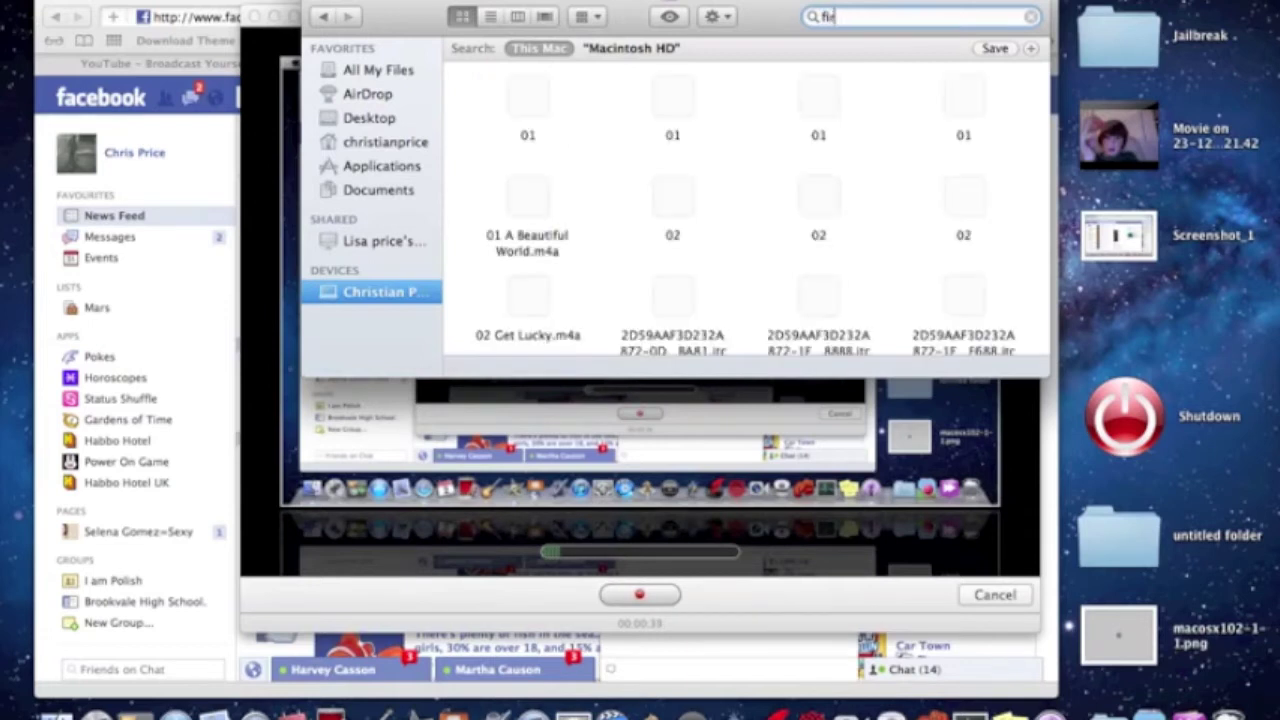
type("refox")
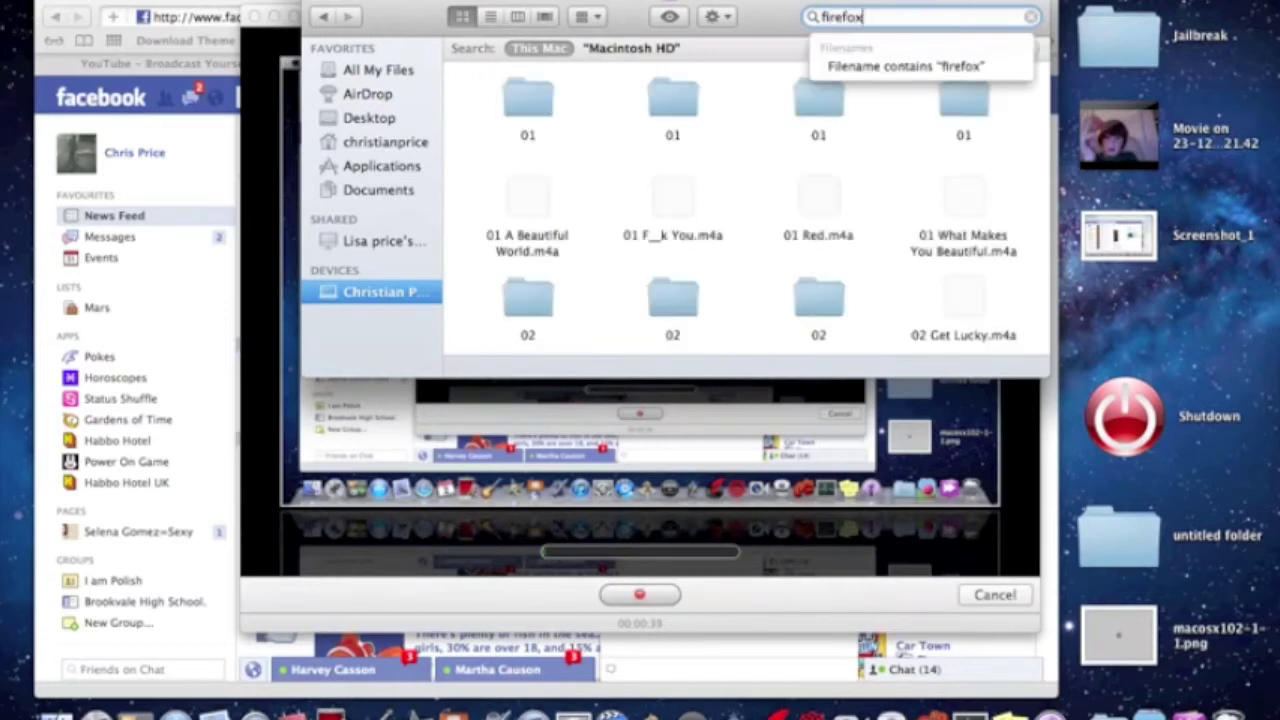
left_click(860, 66)
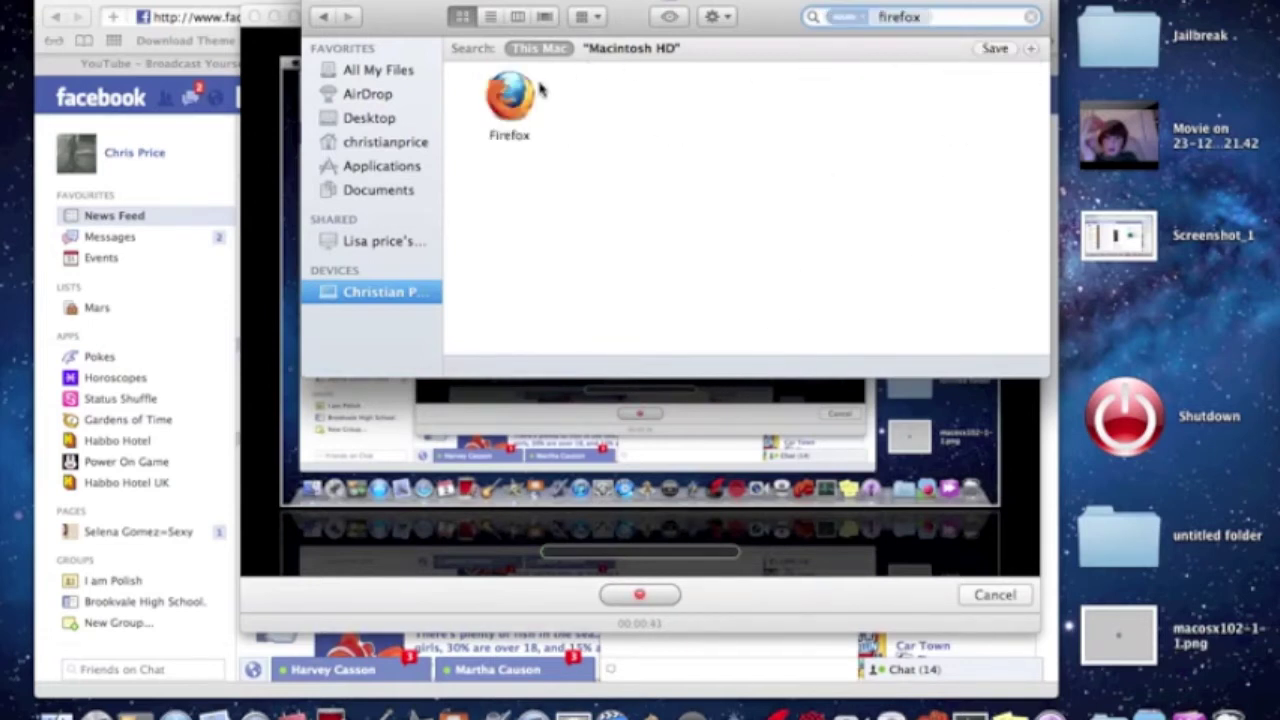
left_click(520, 90)
double_click(512, 95)
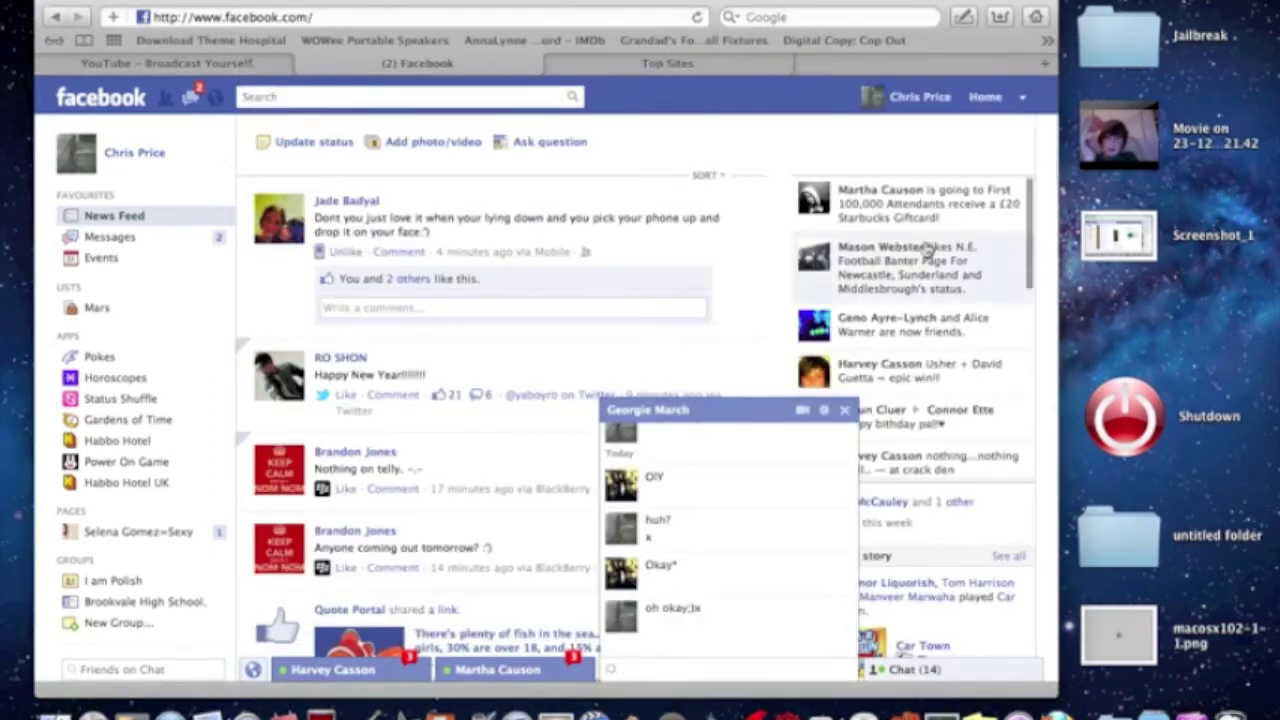
mouse_move(916, 266)
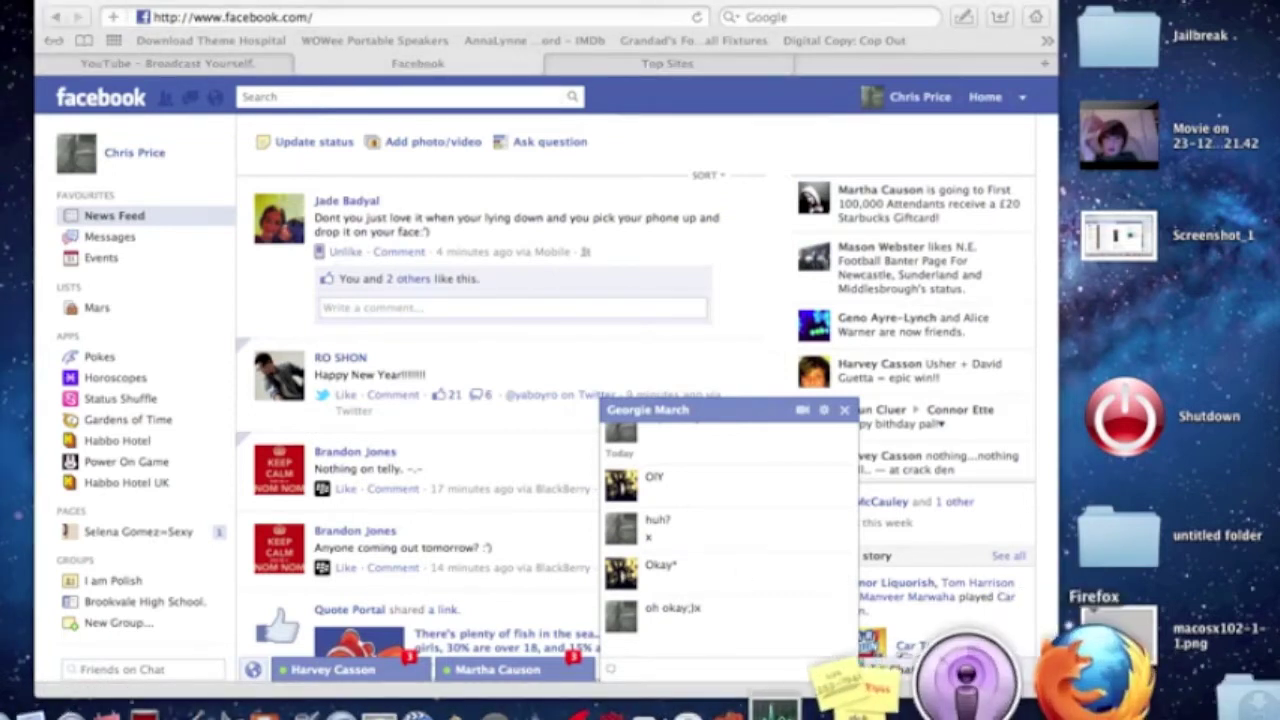
Open a new Firefox window from the Dock icon's menu.
right_click(1090, 682)
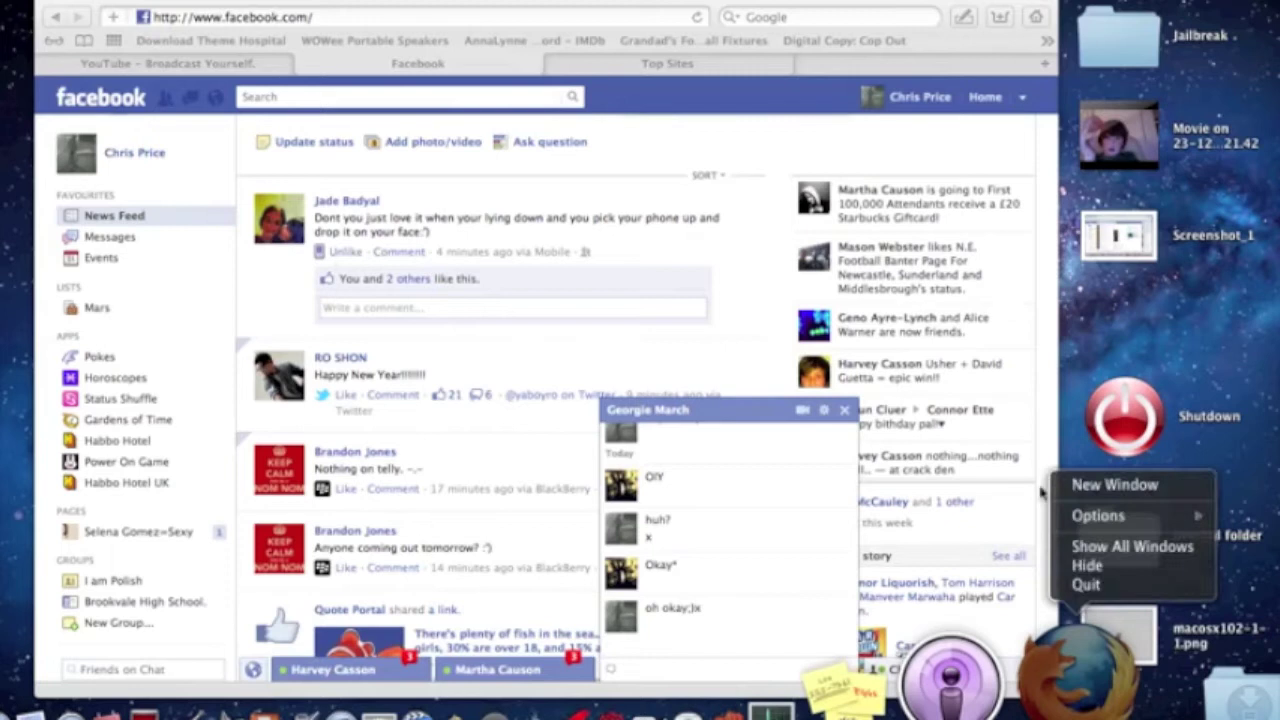
left_click(1100, 486)
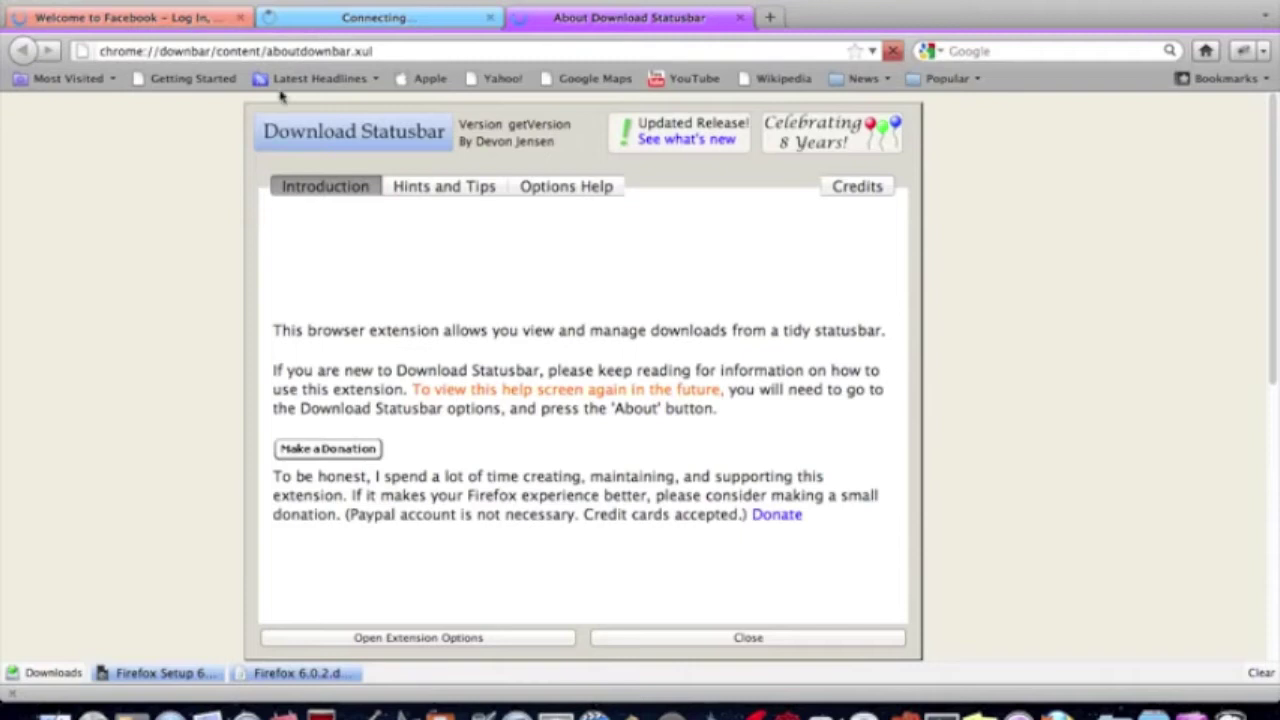
Sign in on the Facebook login tab with the account password, choosing Not Now to saving it.
key("ctrl+Tab")
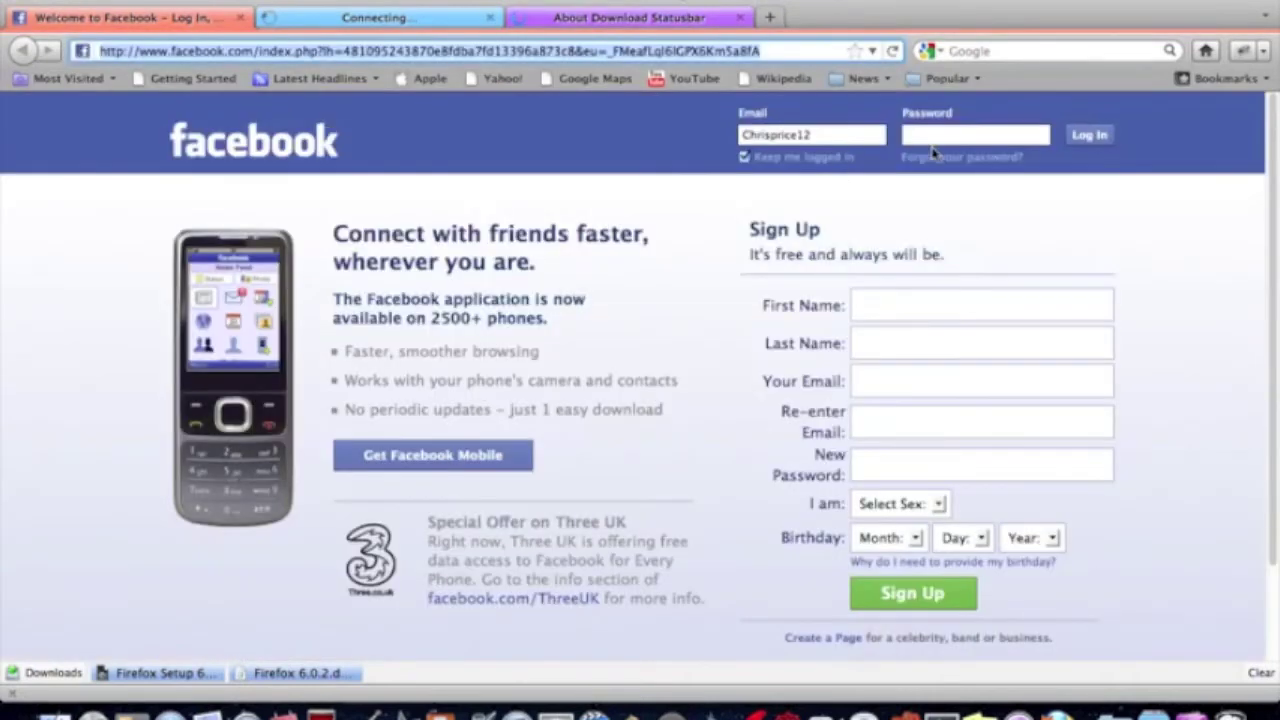
left_click(927, 131)
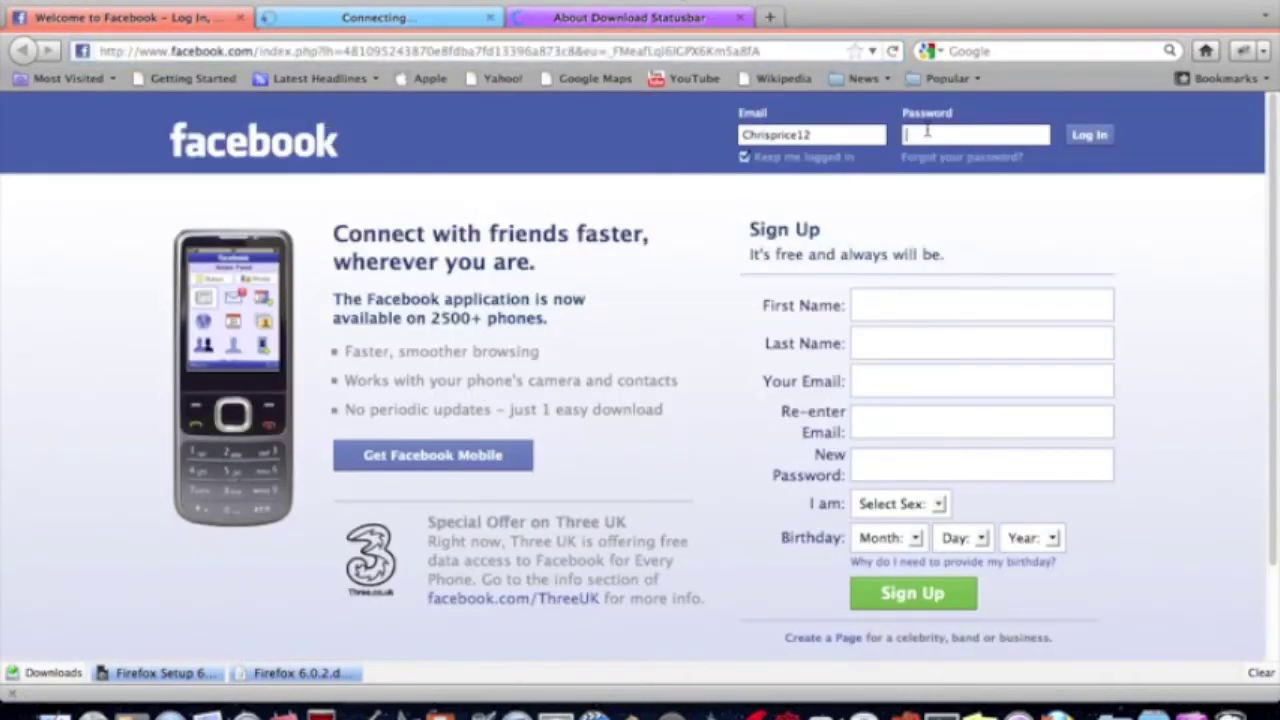
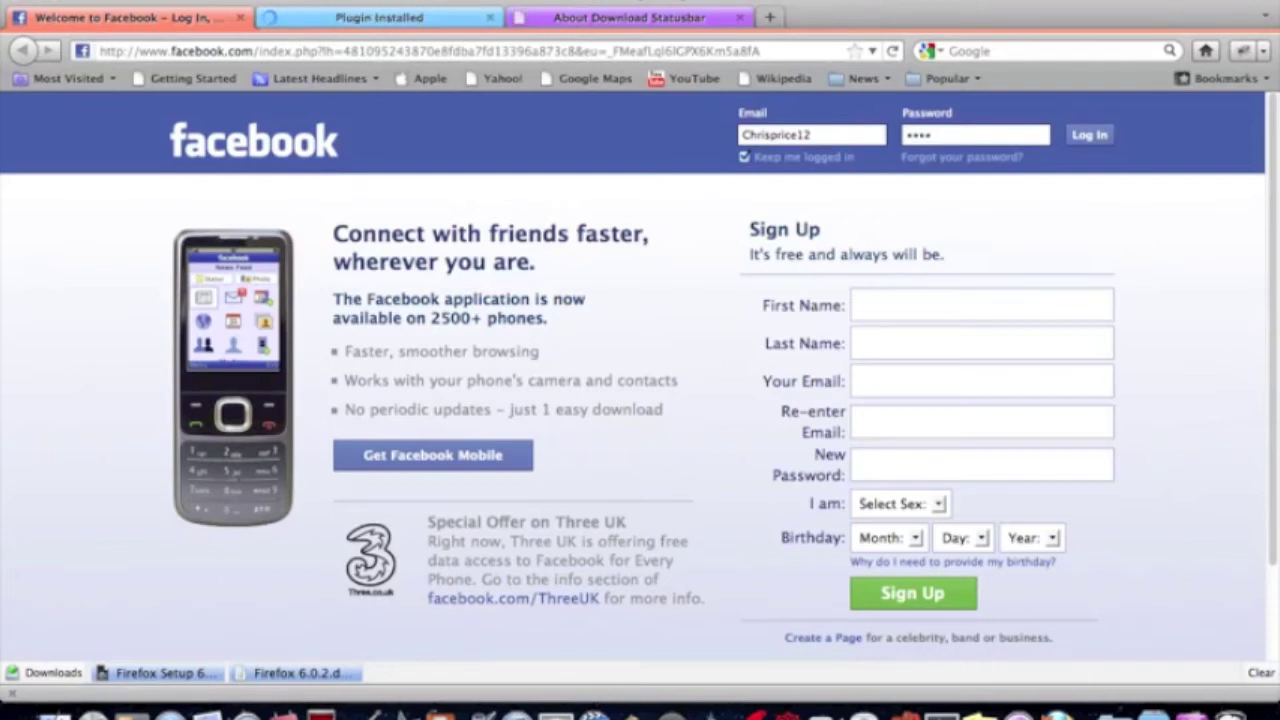
key("Return")
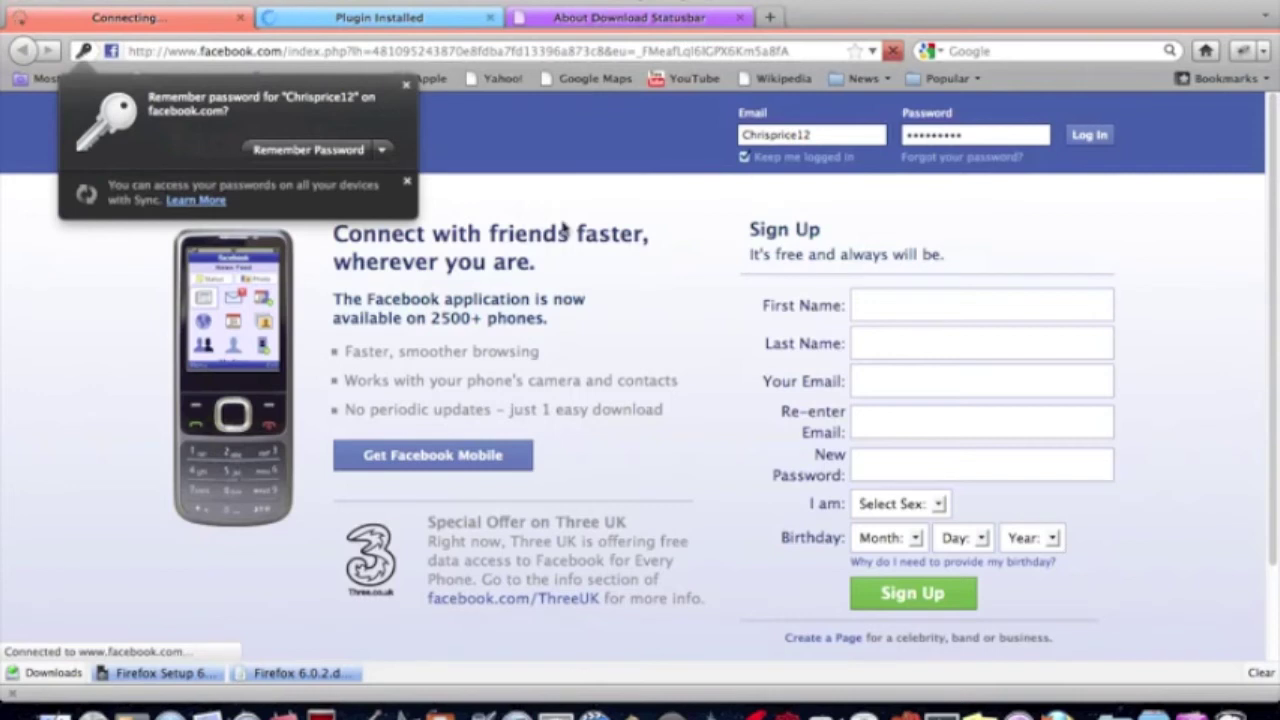
left_click(383, 152)
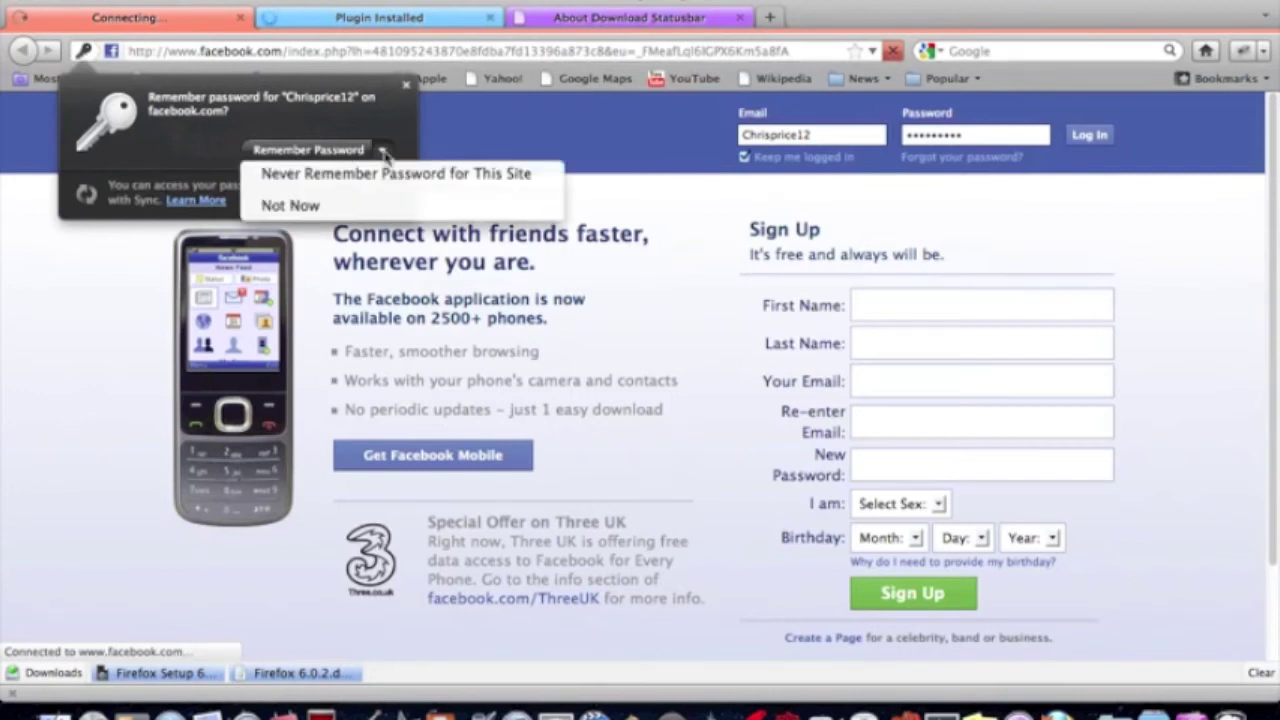
left_click(393, 207)
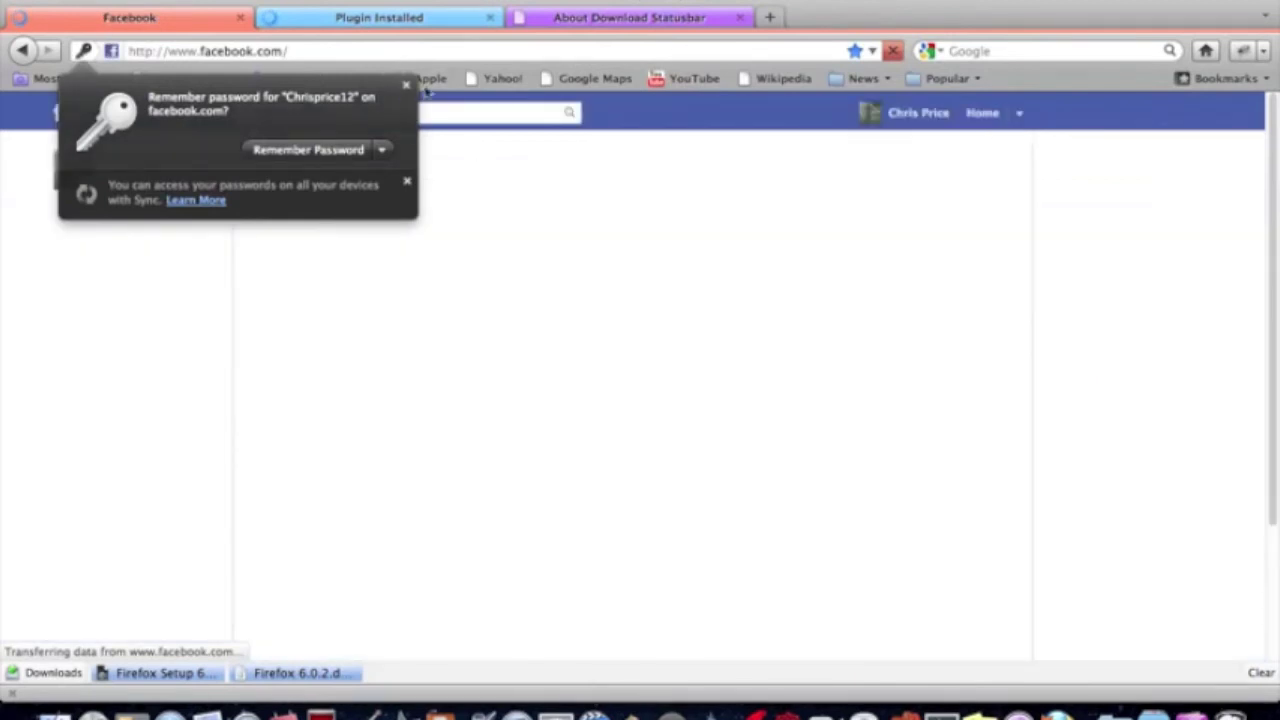
Search Facebook for 'starb', open the Starbucks giftcard event and expand its full description.
left_click(407, 87)
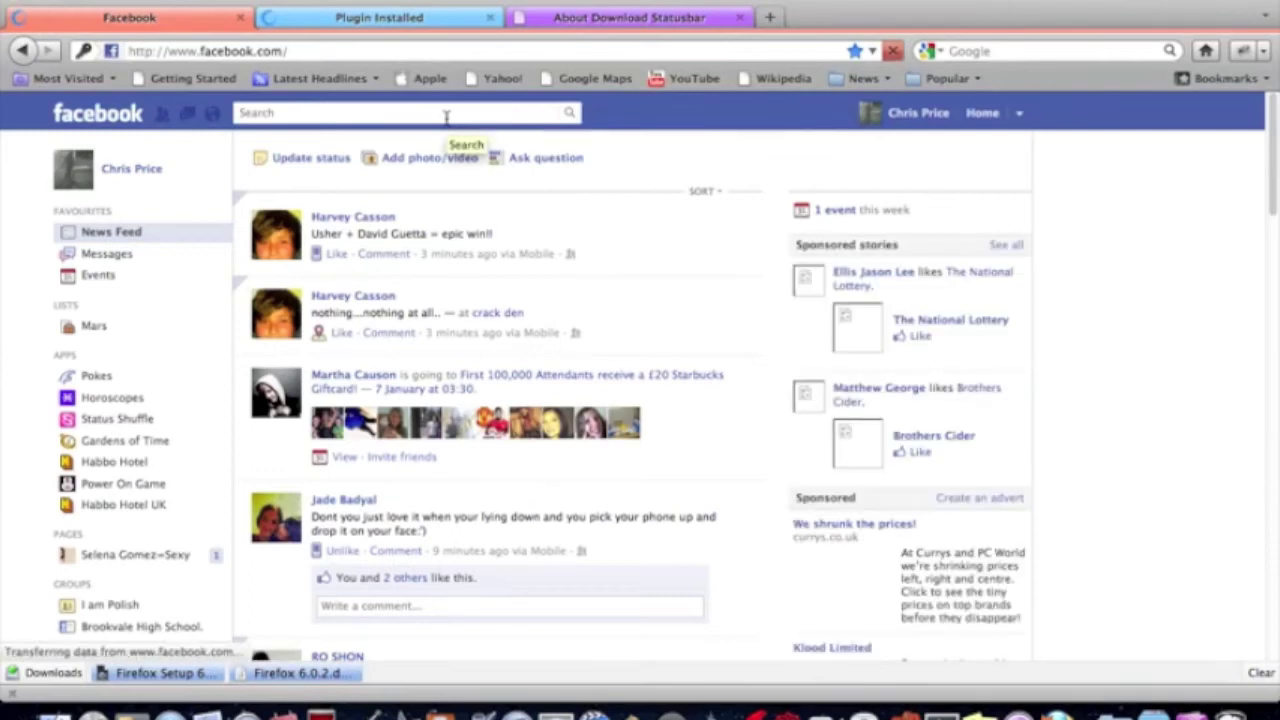
left_click(1019, 112)
left_click(484, 117)
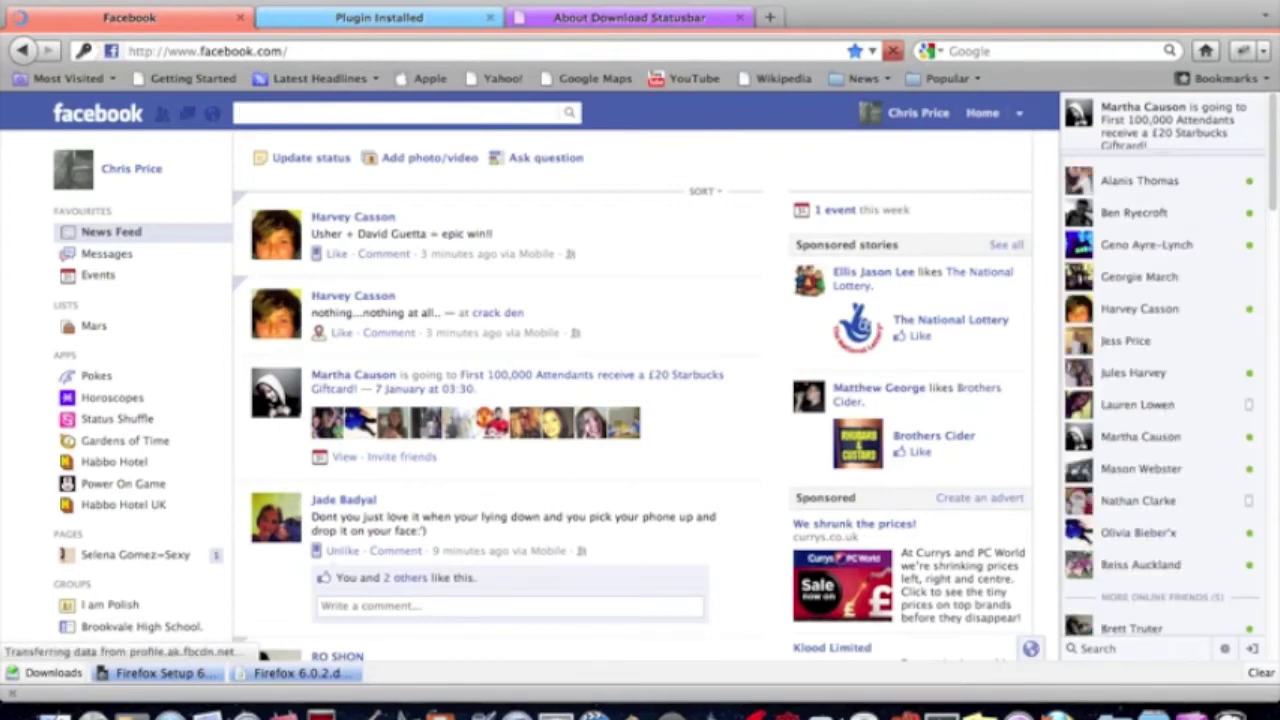
type("starb")
left_click(290, 163)
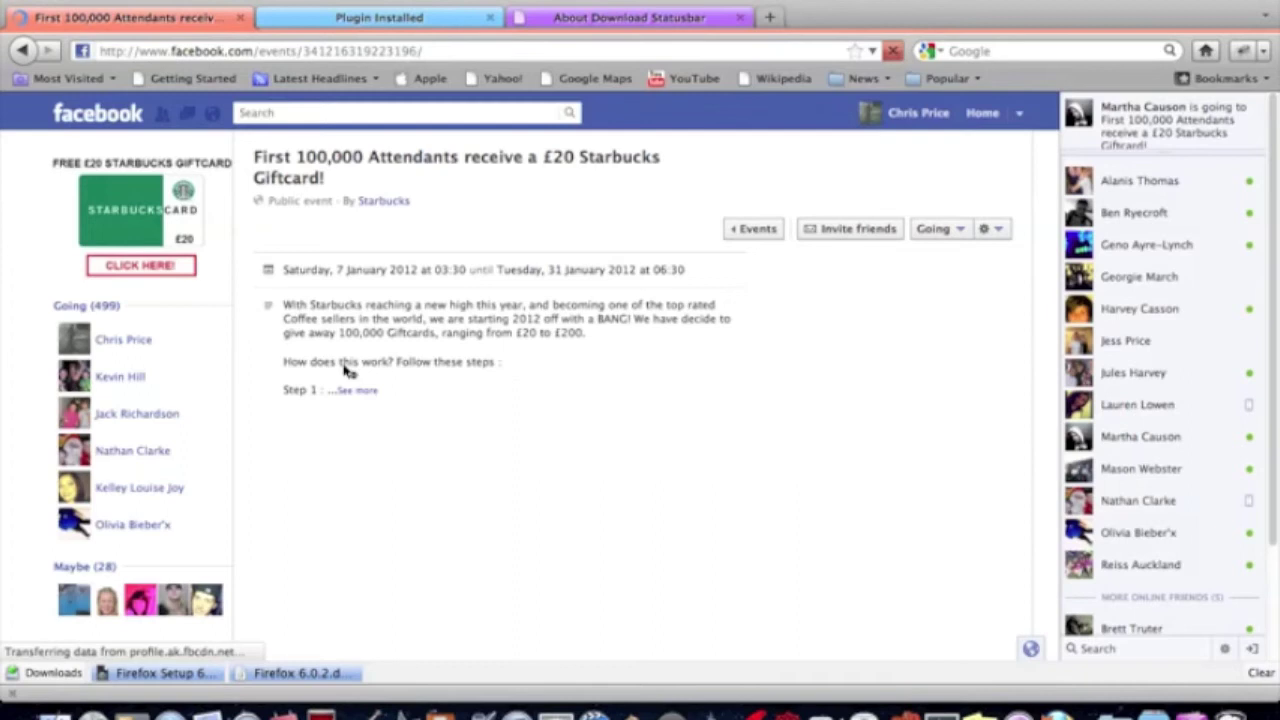
left_click(362, 390)
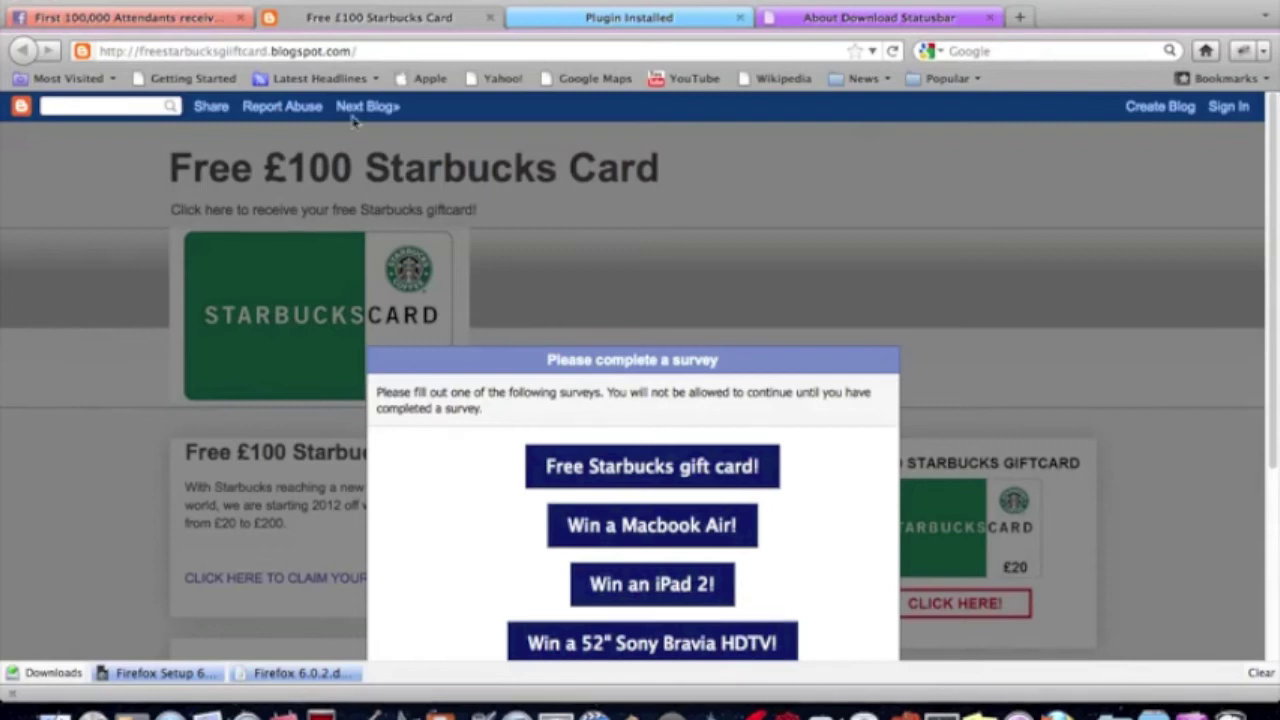
Close the Starbucks survey tab, confirming Leave Page in the prompt.
left_click(325, 50)
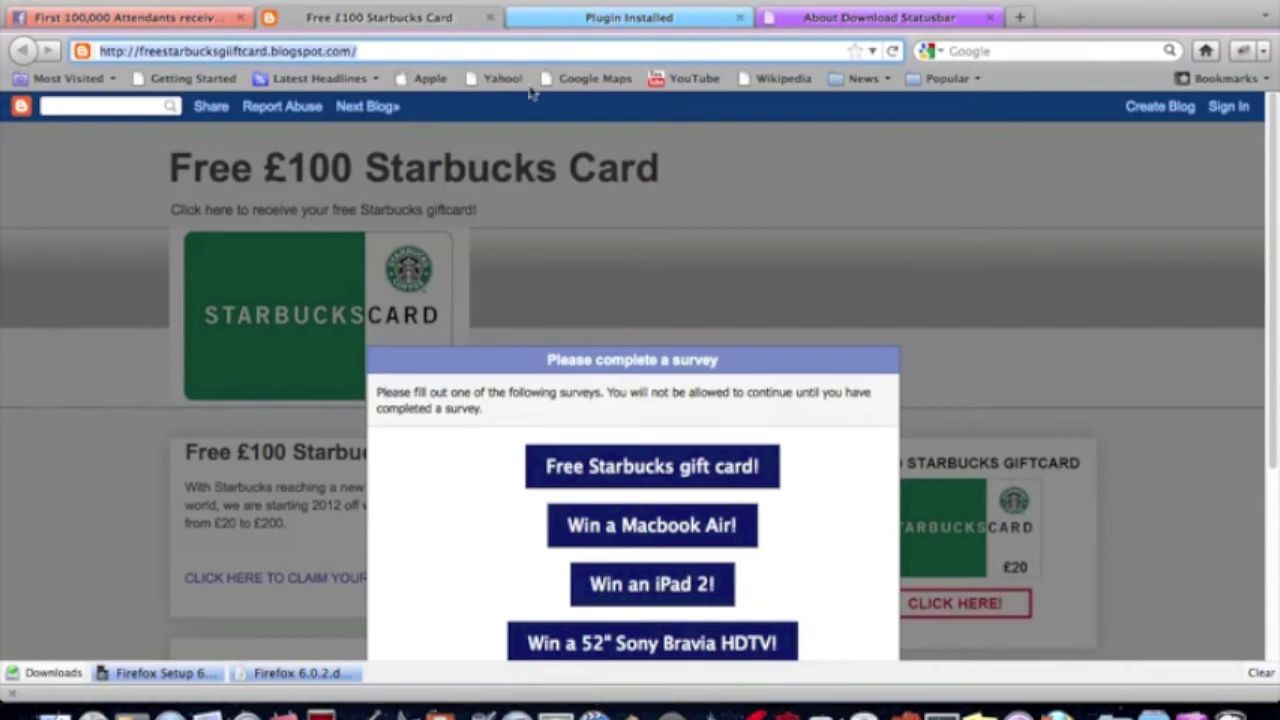
left_click(490, 18)
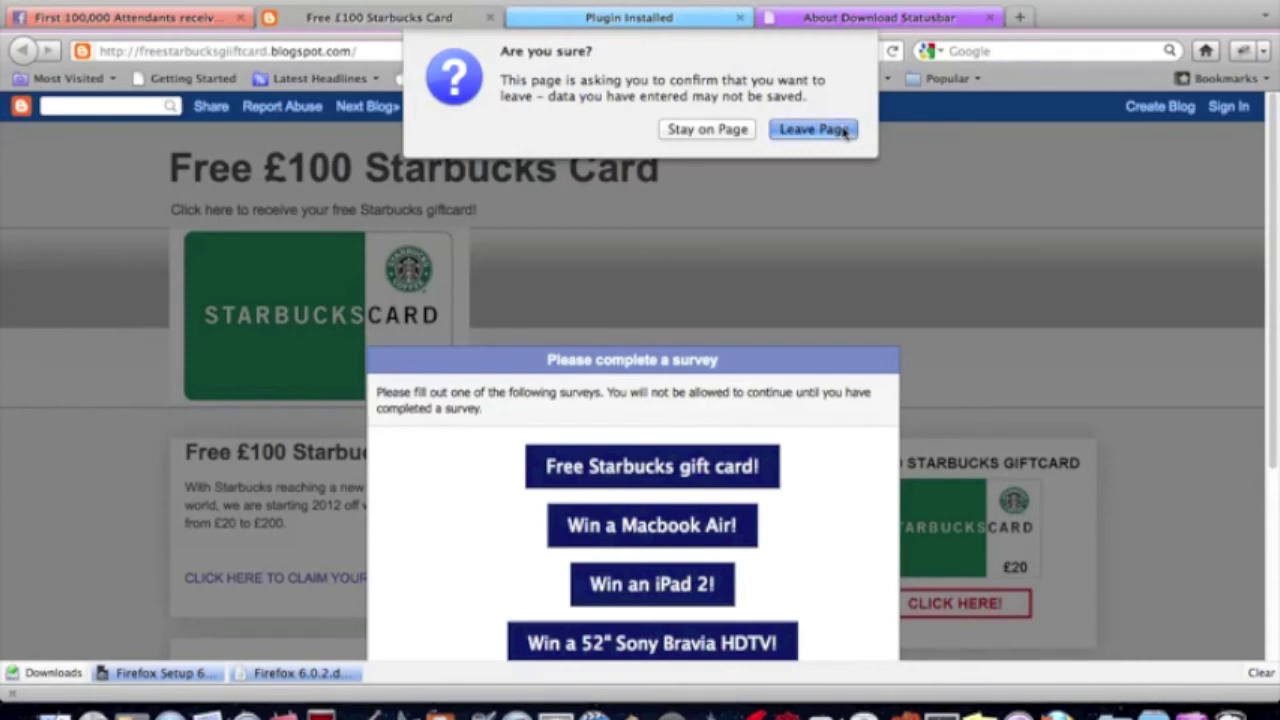
left_click(812, 129)
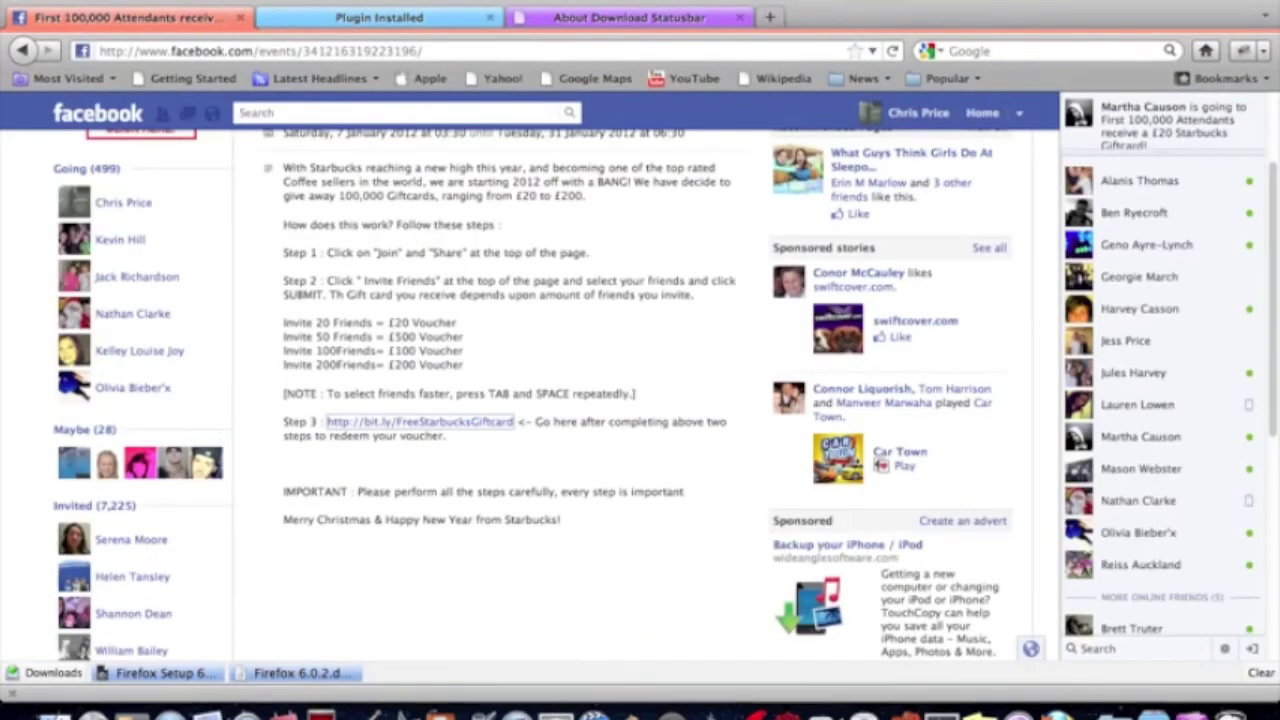
Uncheck Enable JavaScript in Firefox's Content preferences and close Preferences.
left_click(80, 2)
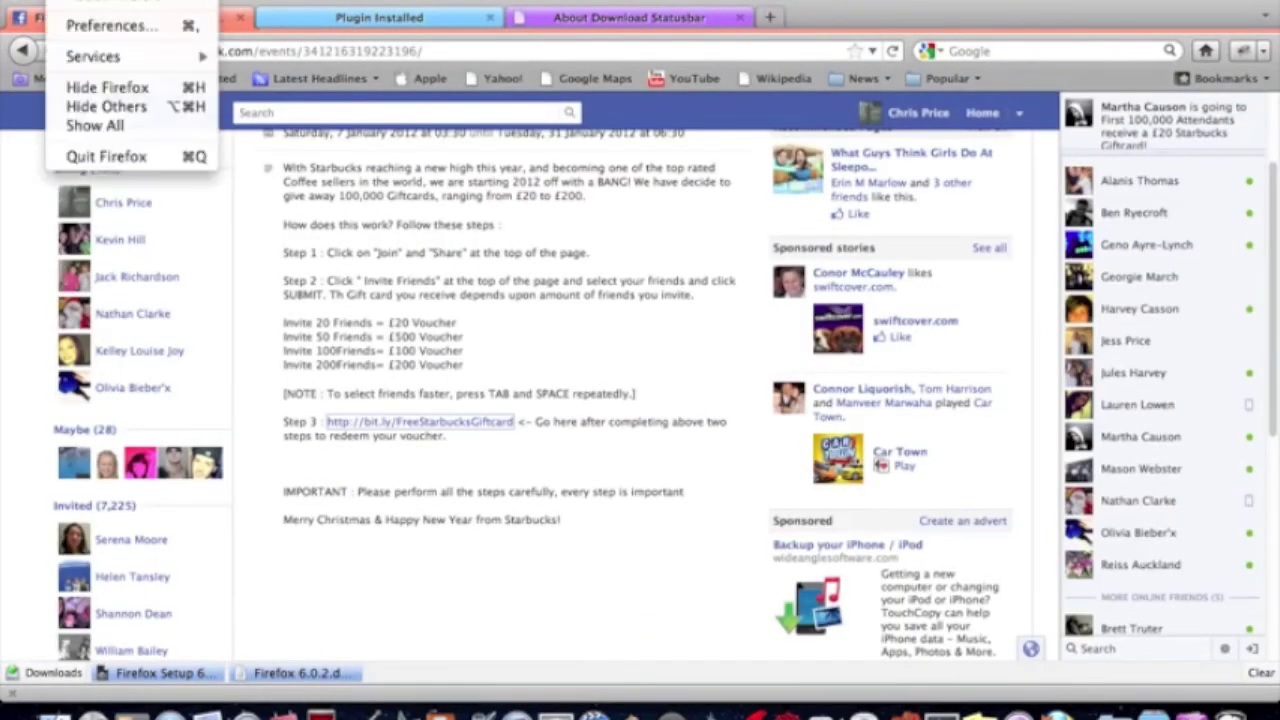
left_click(128, 34)
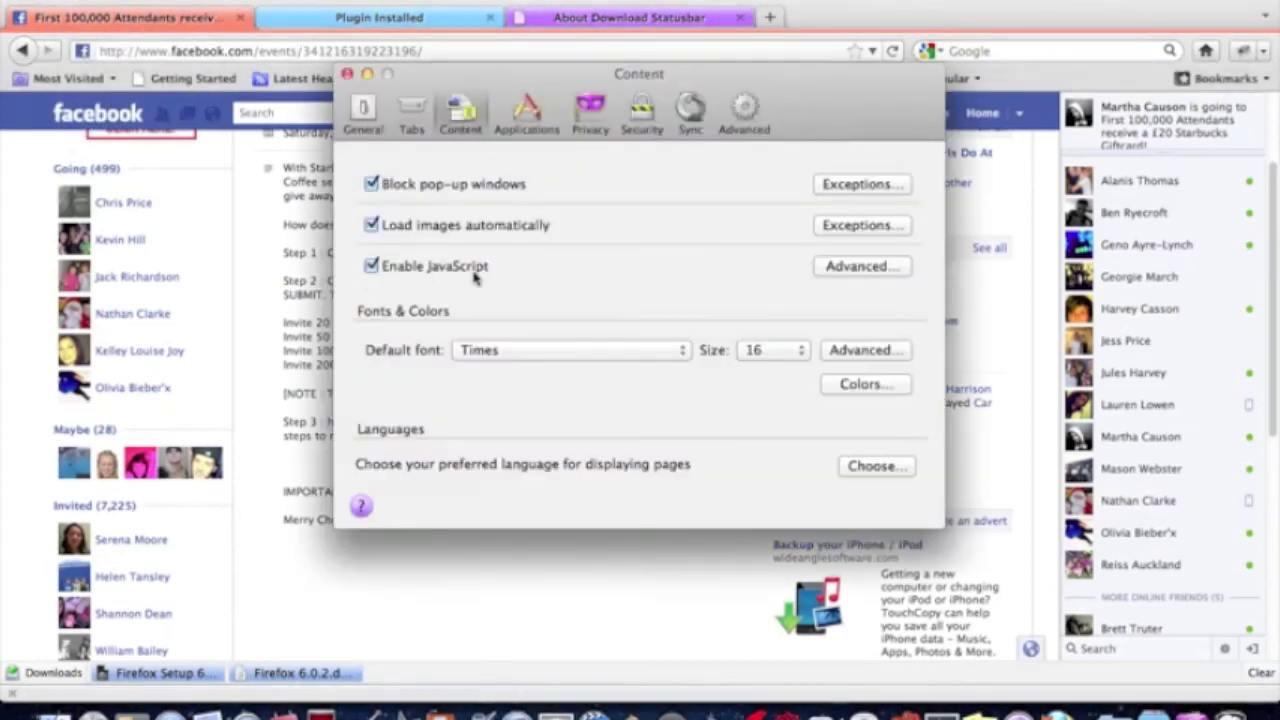
left_click(370, 270)
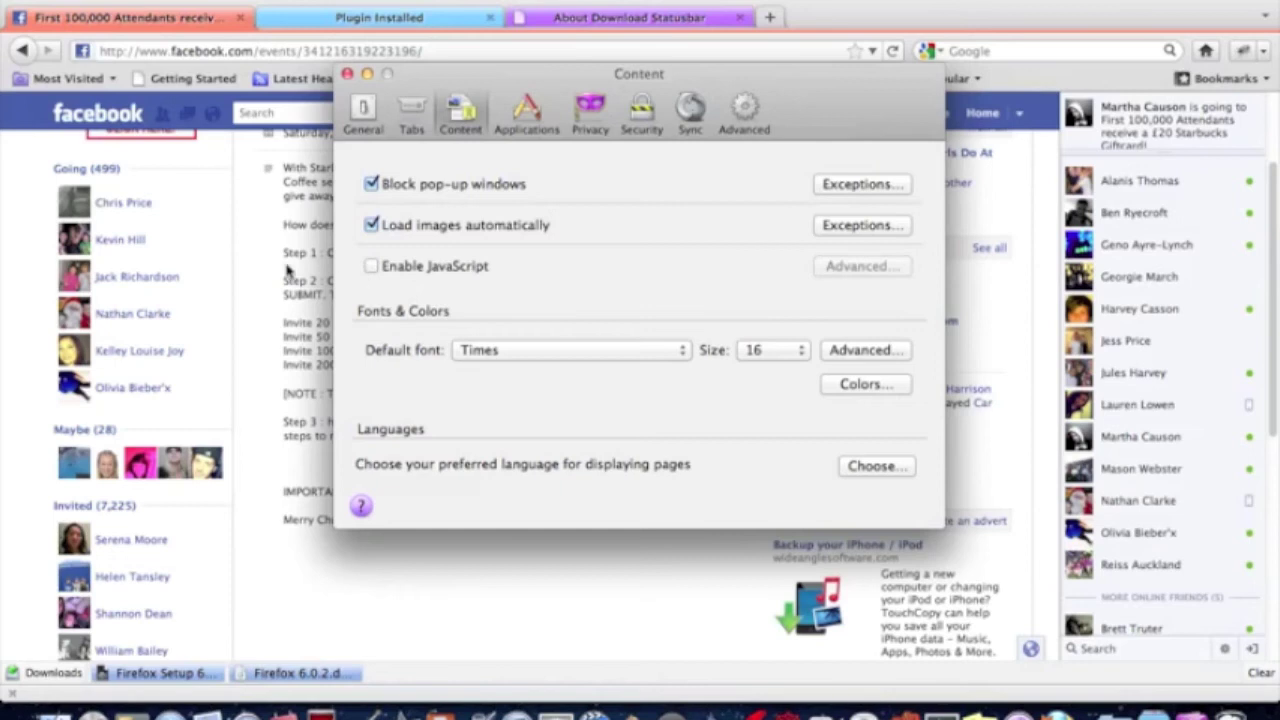
left_click(347, 75)
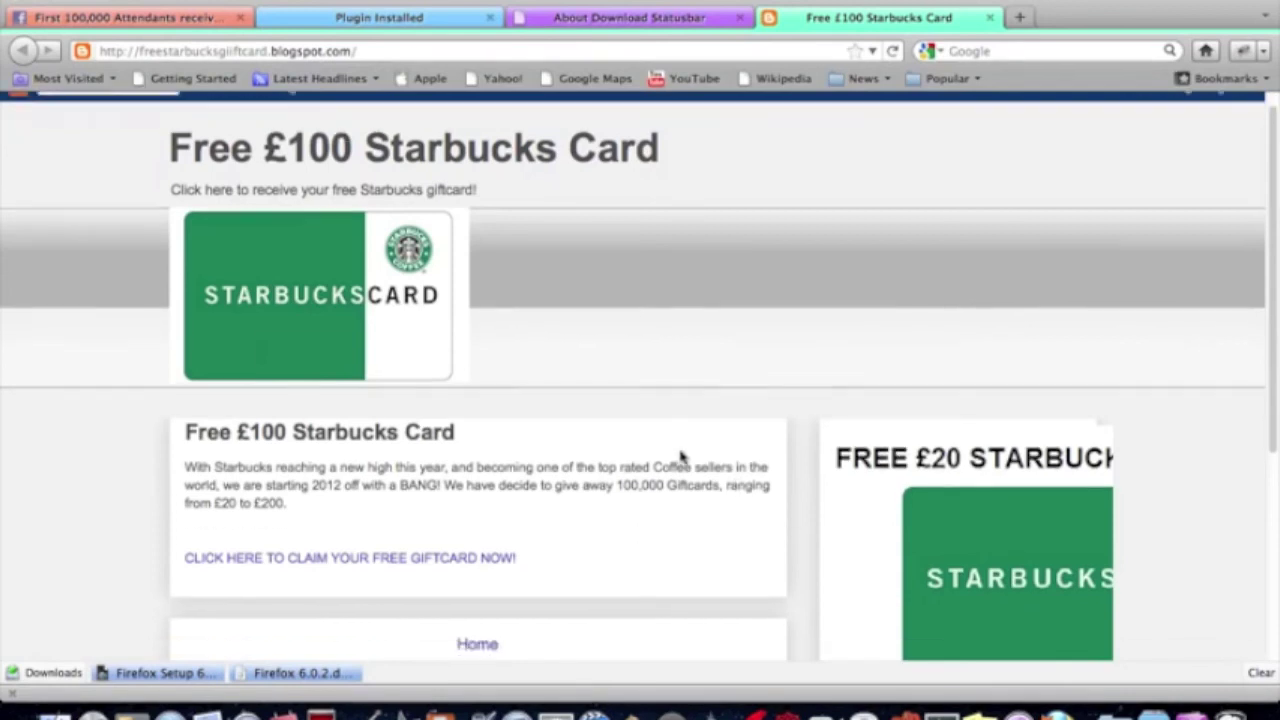
Scroll the popup-free Starbucks page, then reopen Preferences to check JavaScript is still off.
scroll(680, 458, "down", 10)
scroll(680, 458, "down", 3)
scroll(680, 458, "up", 5)
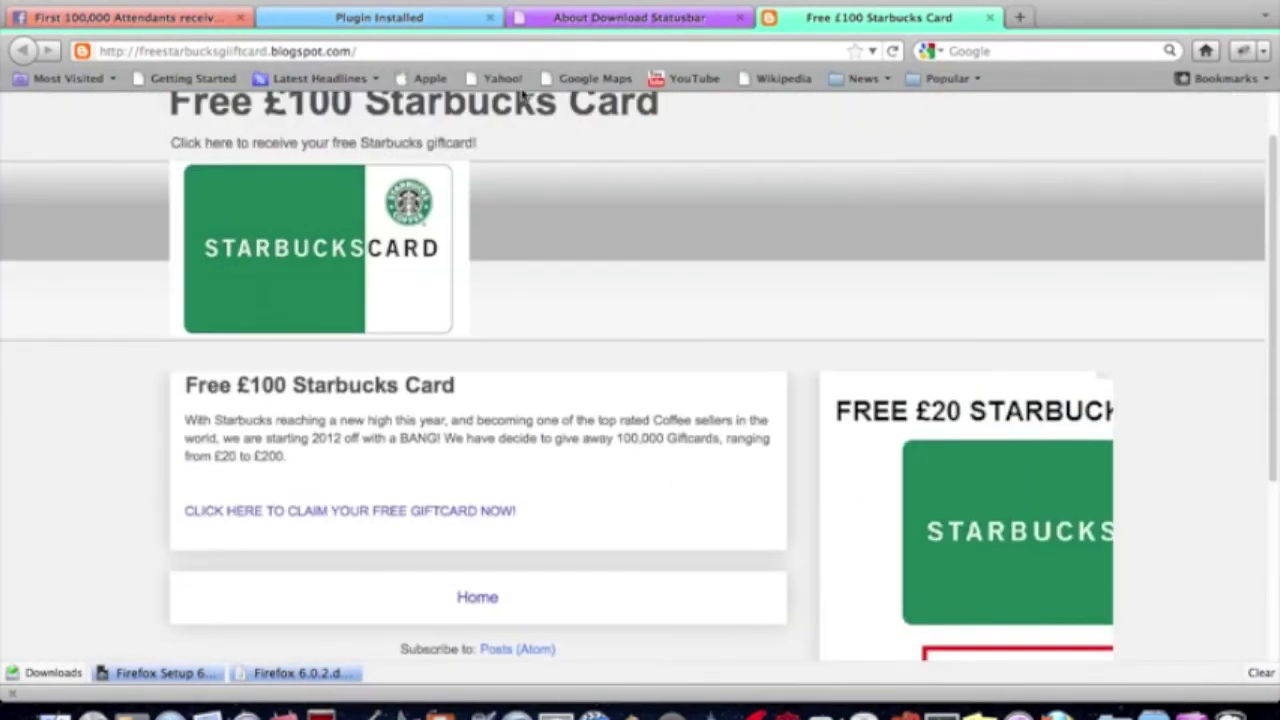
left_click(470, 2)
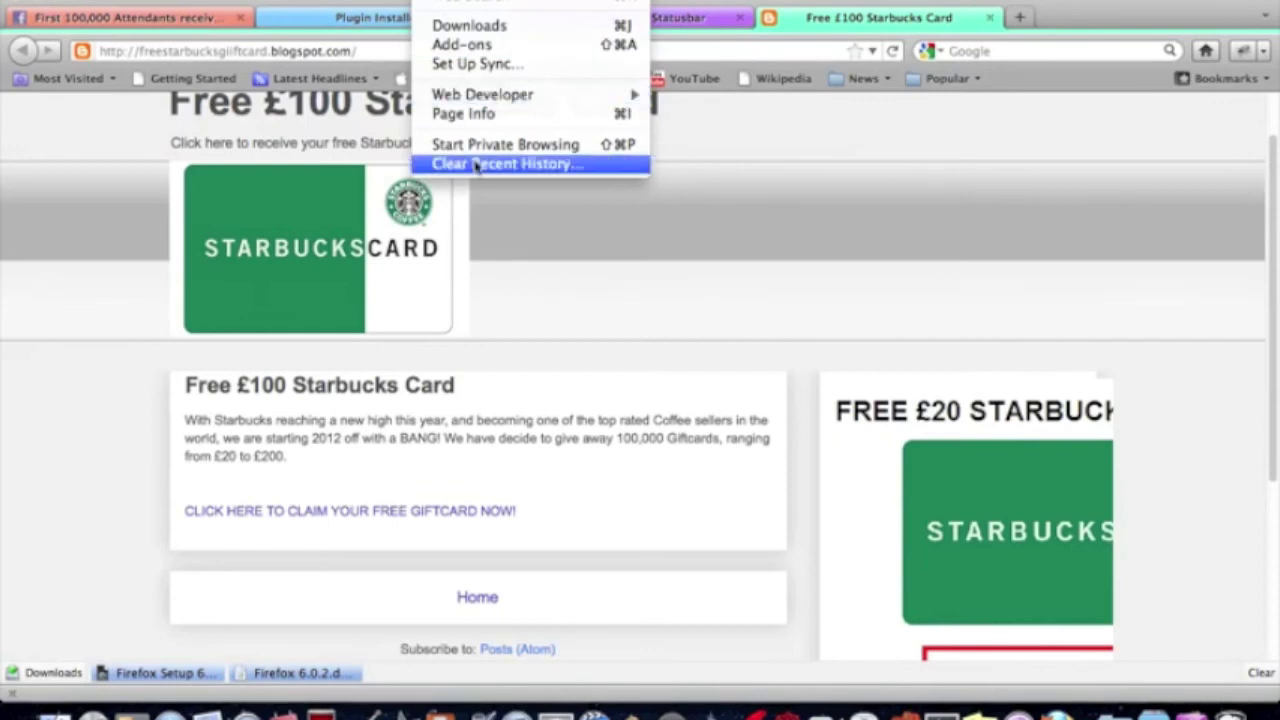
left_click(110, 23)
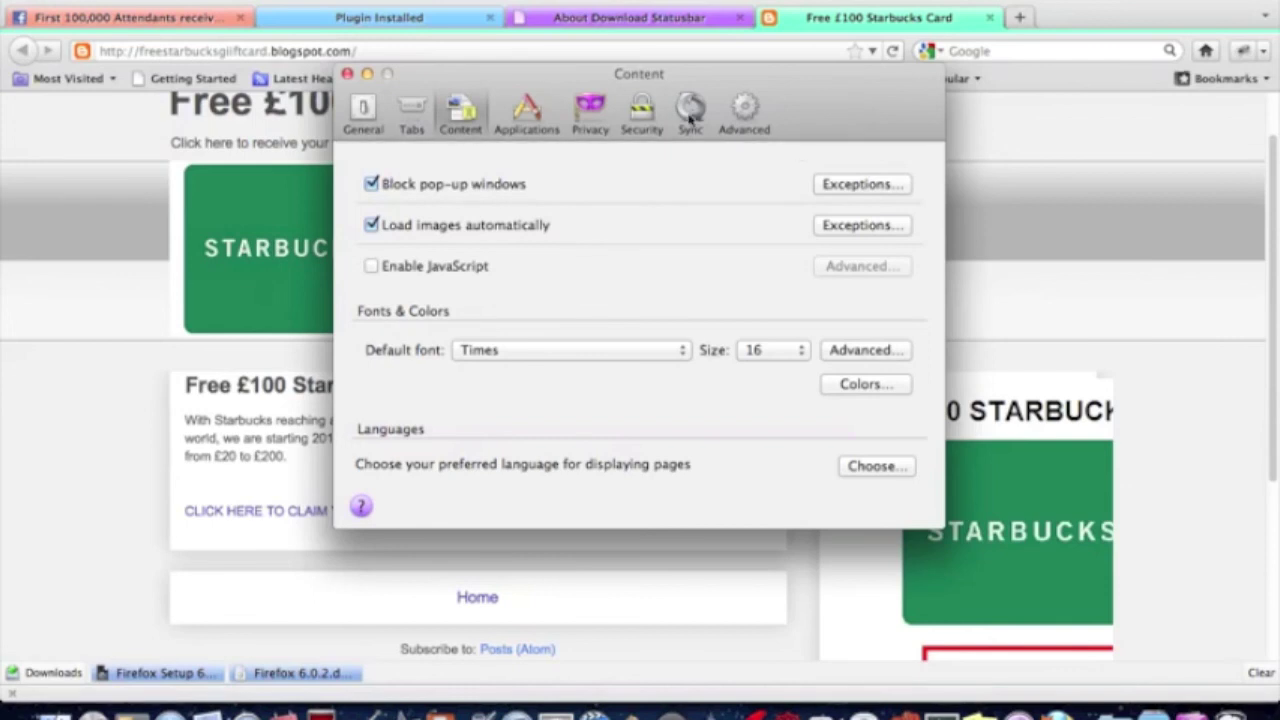
Review the General and Content preferences, toggle Enable JavaScript, and close Preferences.
left_click(363, 112)
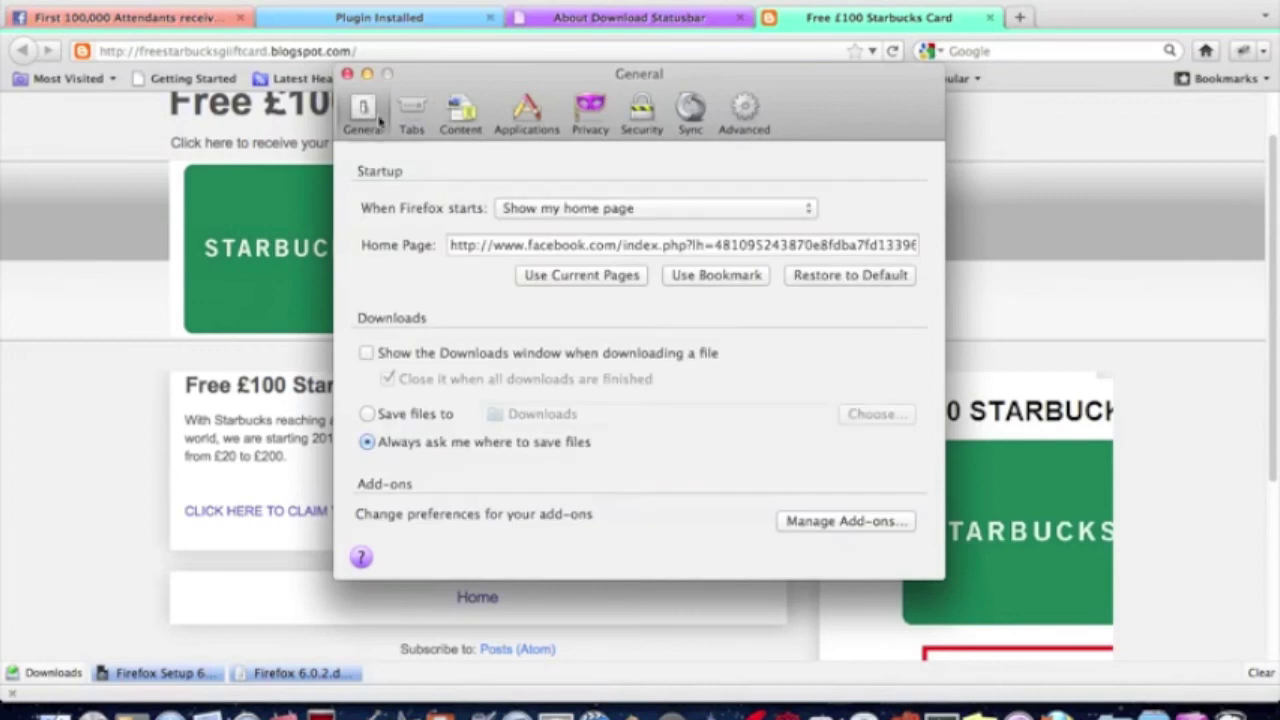
left_click(462, 115)
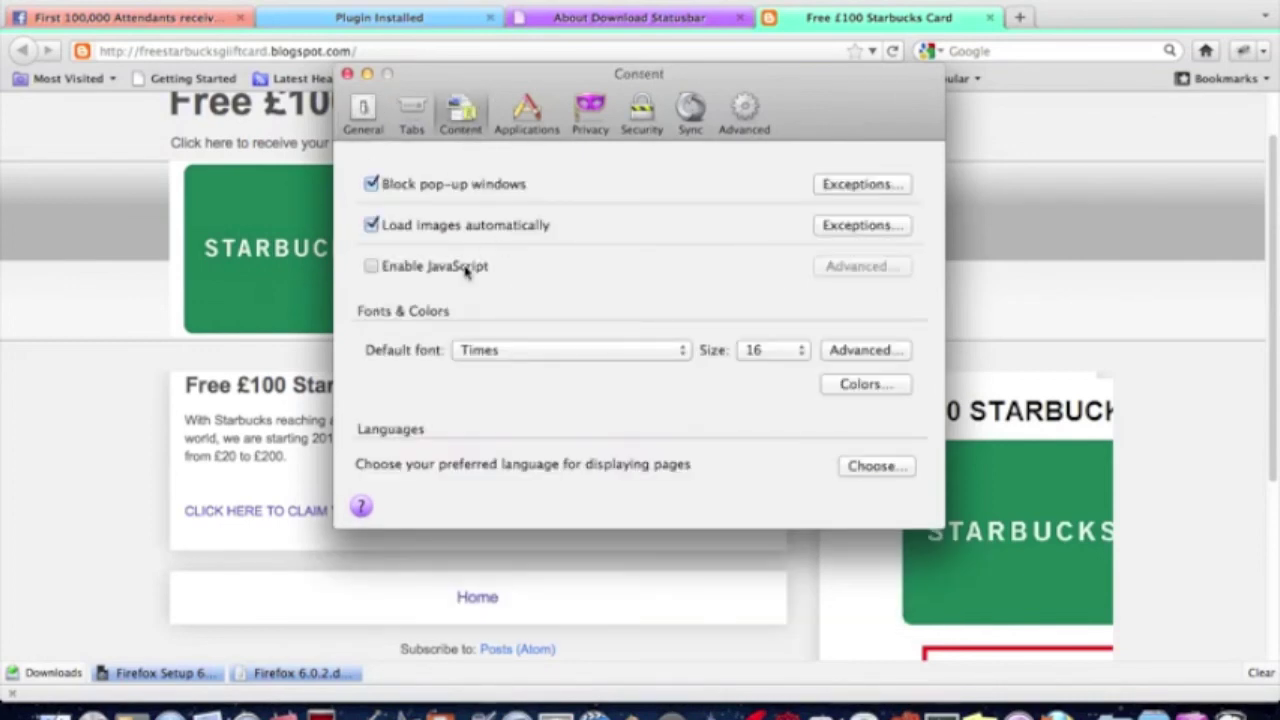
left_click(466, 272)
left_click(347, 74)
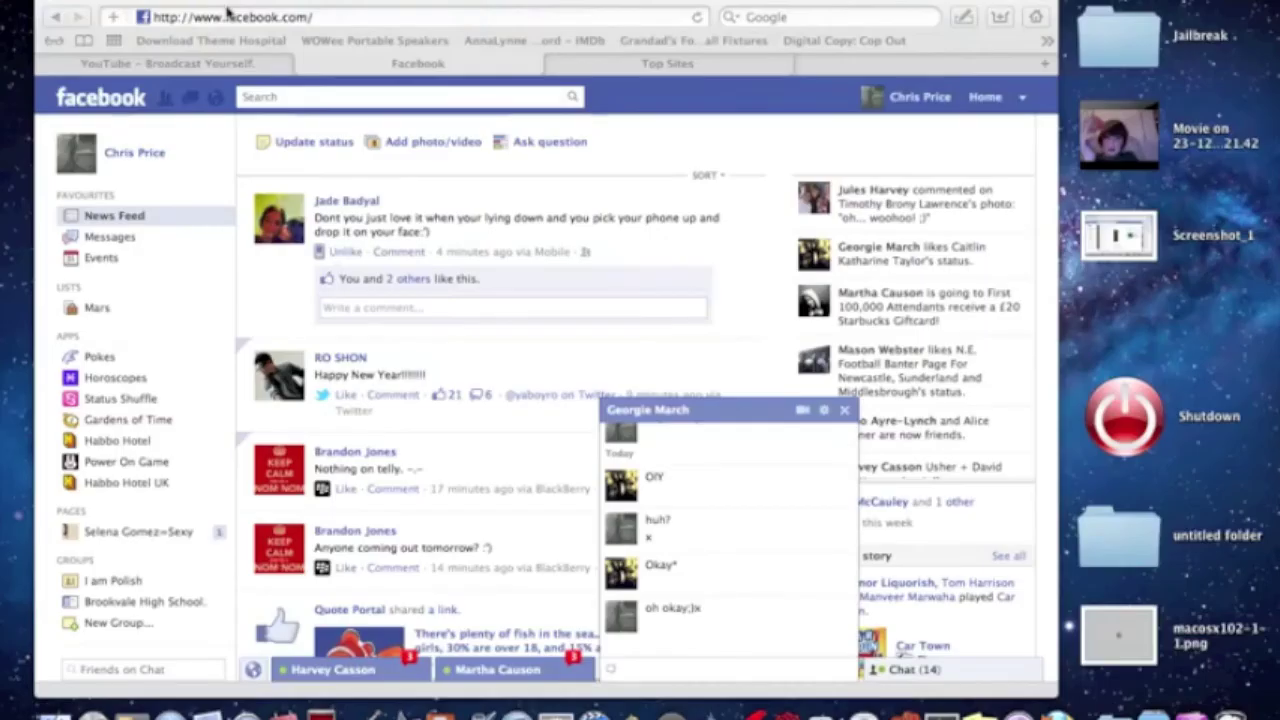
Focus the Facebook chat box, then bring Podcast Publisher's recording window in front from the Dock.
left_click(794, 671)
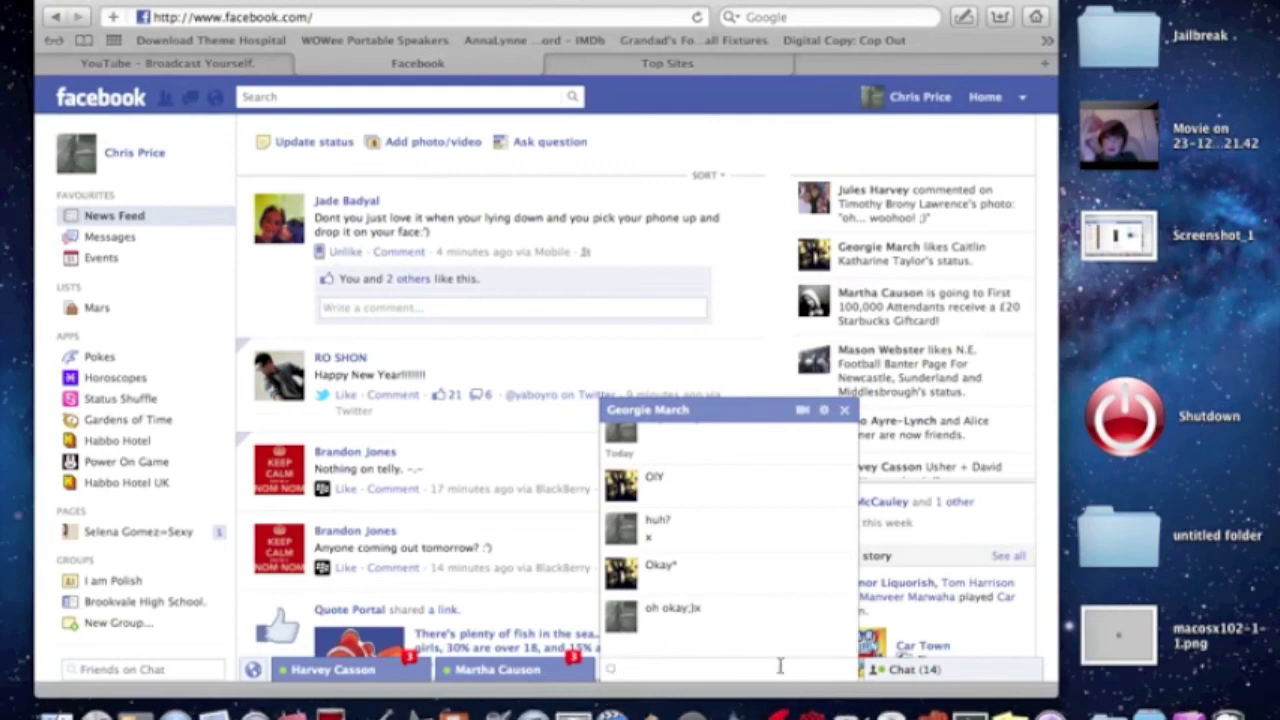
left_click(1047, 700)
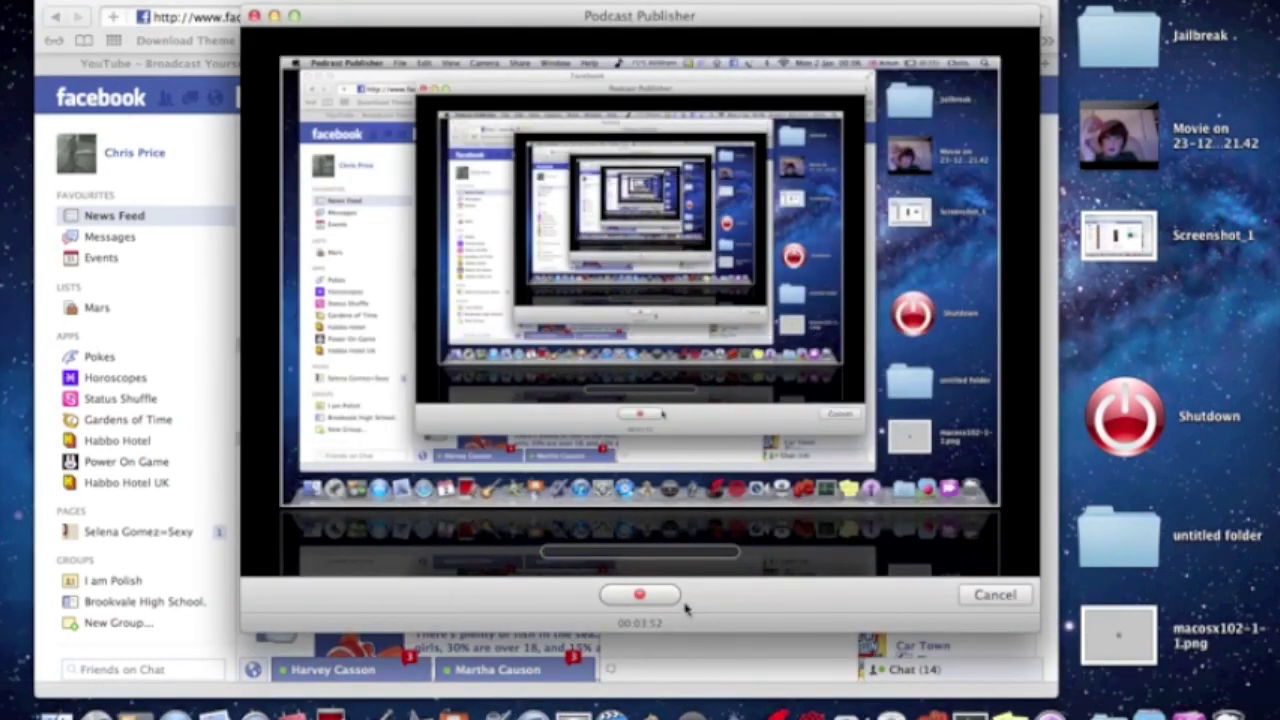